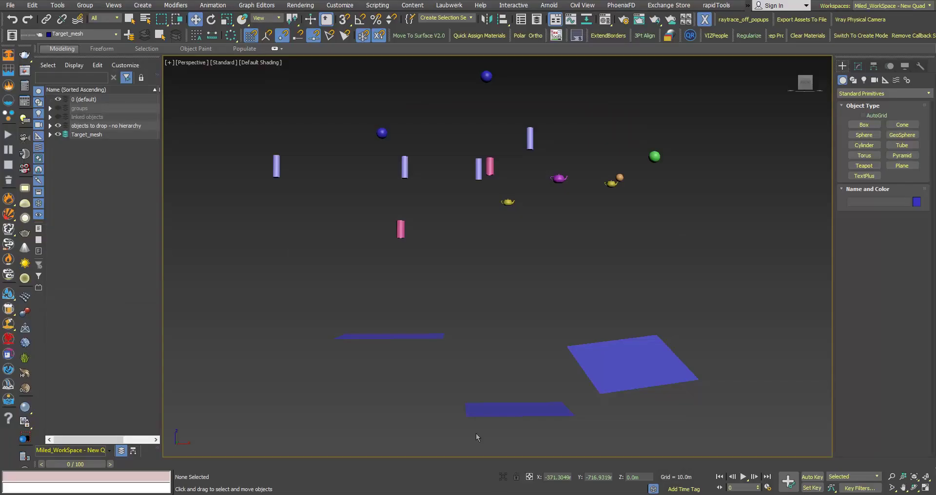
# Select the target mesh to inspect the extent of its three blue planes, clearing the selection when done
pyautogui.moveTo(464, 381); pyautogui.dragTo(463, 396, button='middle')
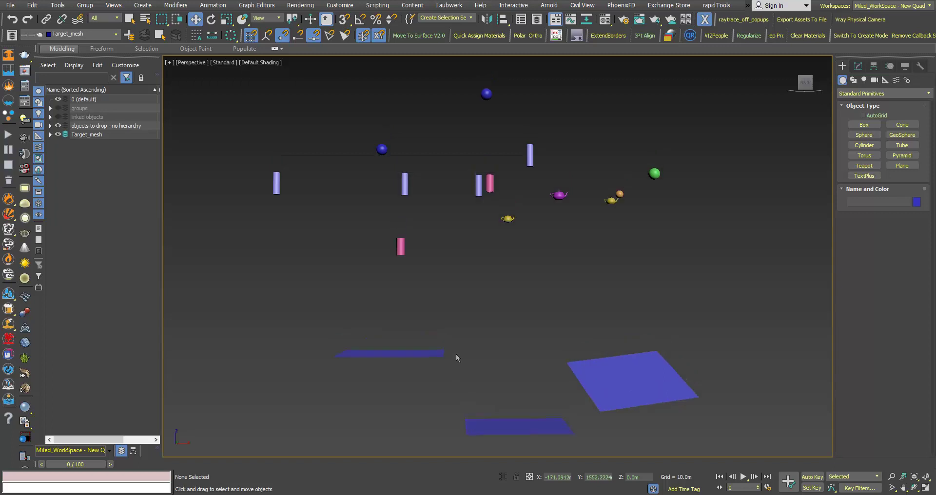
pyautogui.scroll(-2, 455, 347)
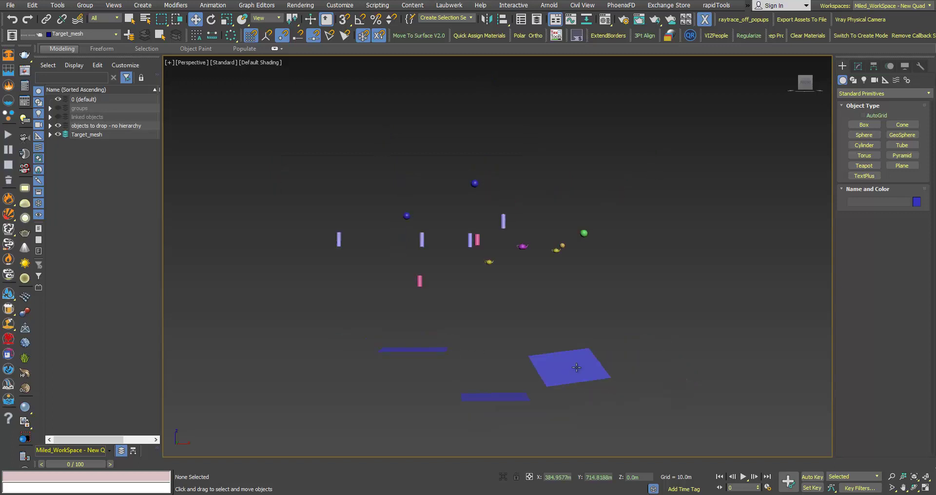
pyautogui.click(547, 371)
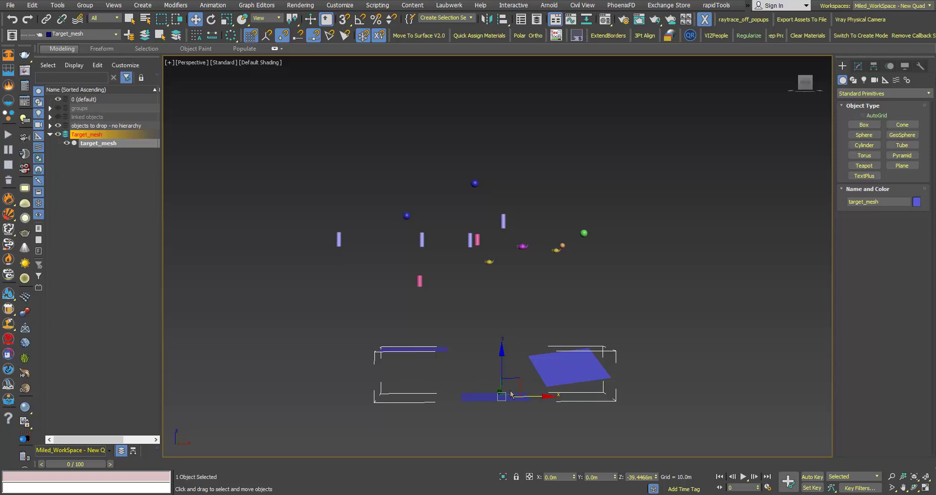
pyautogui.scroll(2, 510, 394)
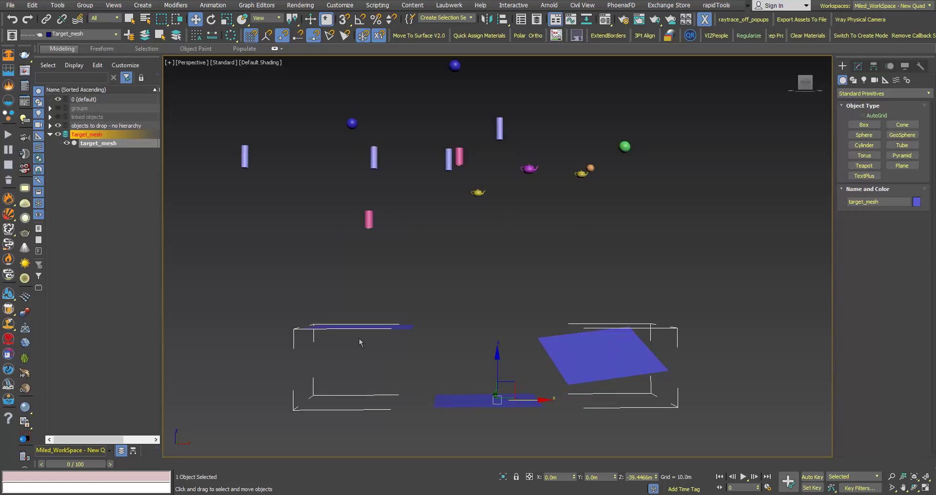
pyautogui.scroll(-2, 523, 362)
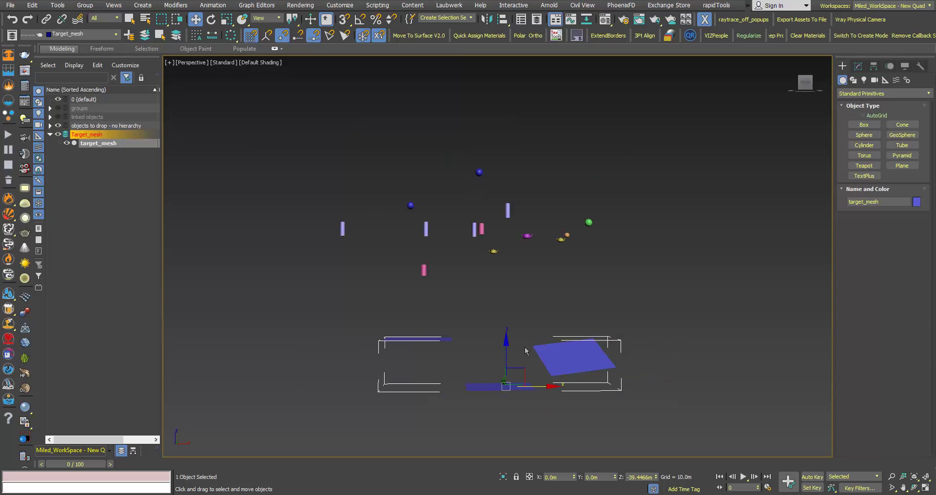
pyautogui.click(517, 319)
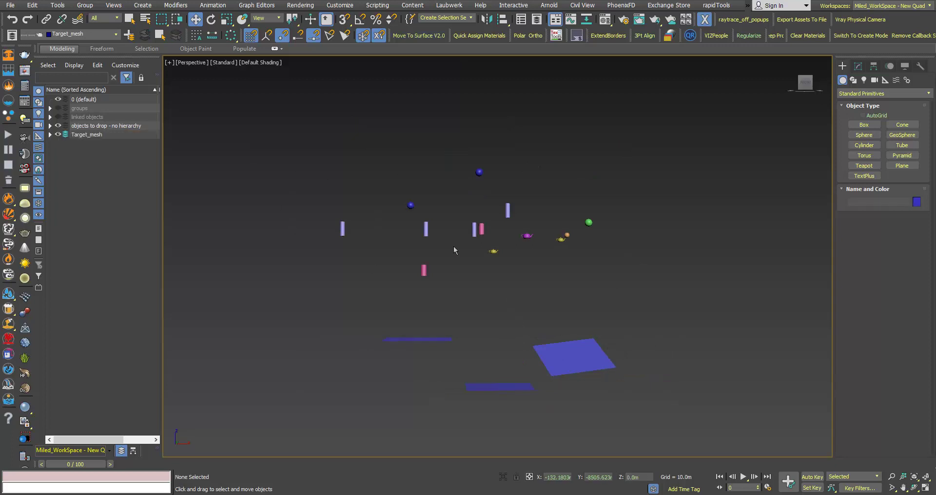
# Select all 13 floating objects and drop them onto the target mesh with Move To Surface V2.0
pyautogui.moveTo(620, 294); pyautogui.dragTo(196, 136)
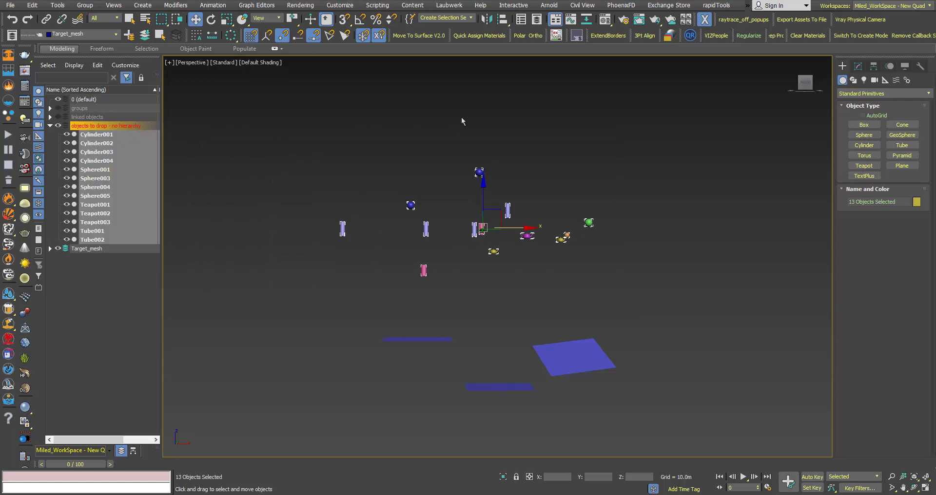
pyautogui.click(411, 37)
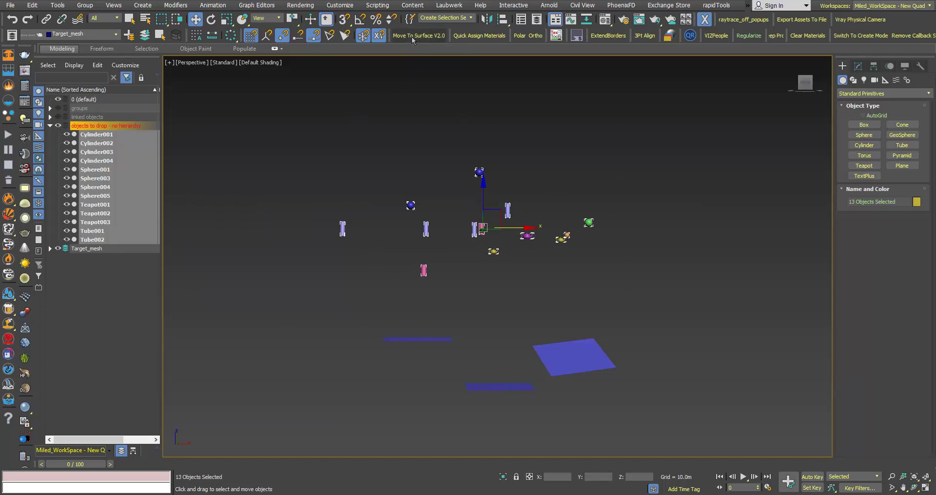
pyautogui.click(497, 388)
pyautogui.scroll(5, 490, 401)
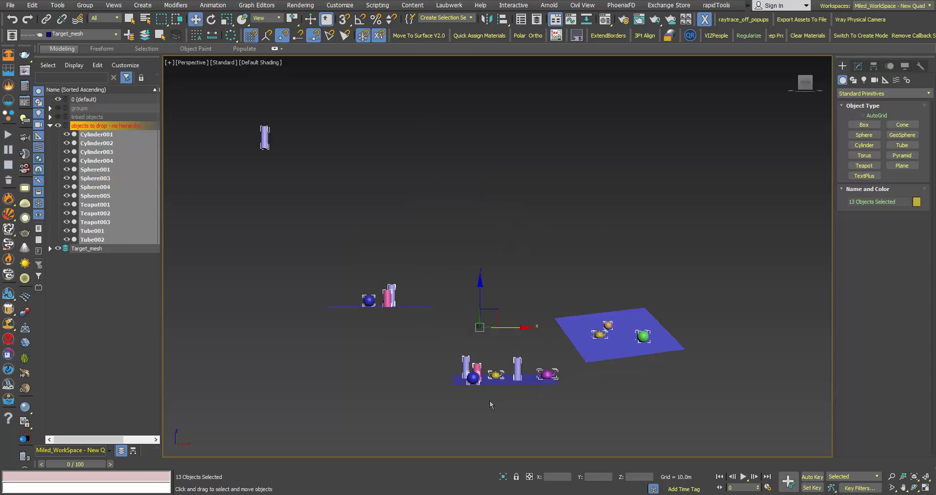
# Examine how the dropped cylinders, spheres, teapots and tubes rest on each plane, including the cylinder outside the mesh
pyautogui.scroll(3, 519, 356)
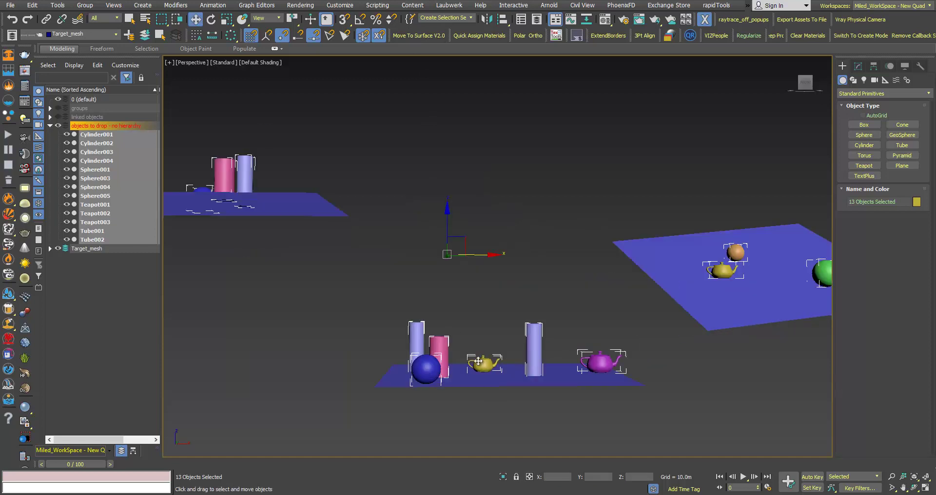
pyautogui.moveTo(476, 358); pyautogui.dragTo(471, 326, button='middle')
pyautogui.scroll(4, 472, 321)
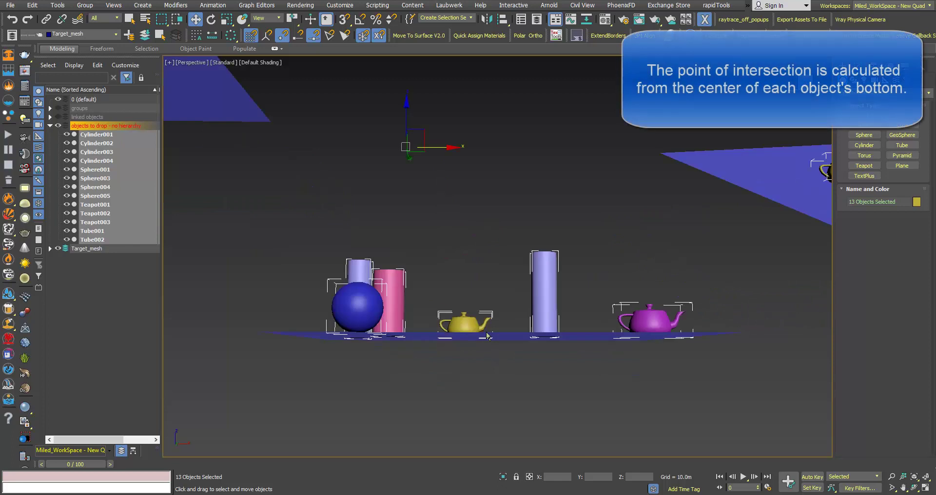
pyautogui.scroll(4, 473, 316)
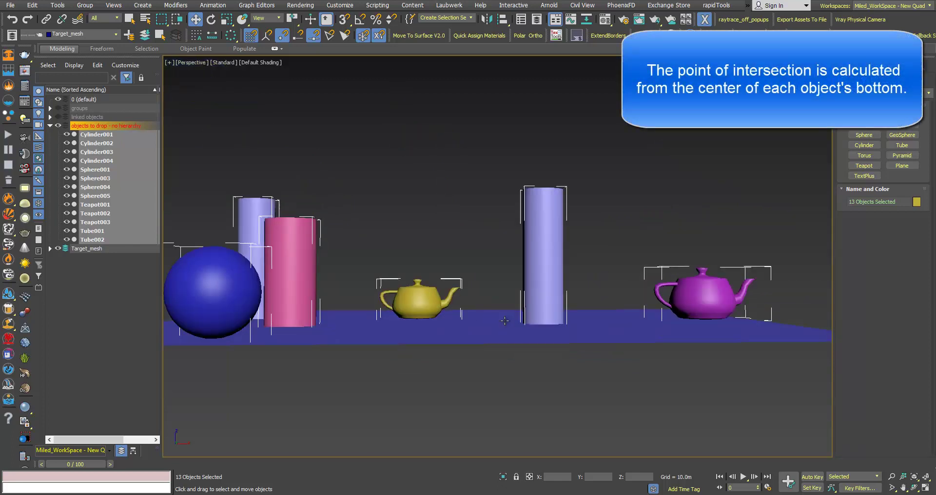
pyautogui.moveTo(507, 320)
pyautogui.mouseDown(button='middle')
pyautogui.moveTo(493, 326)
pyautogui.moveTo(508, 335)
pyautogui.moveTo(502, 368)
pyautogui.moveTo(498, 332)
pyautogui.mouseUp(button='middle')
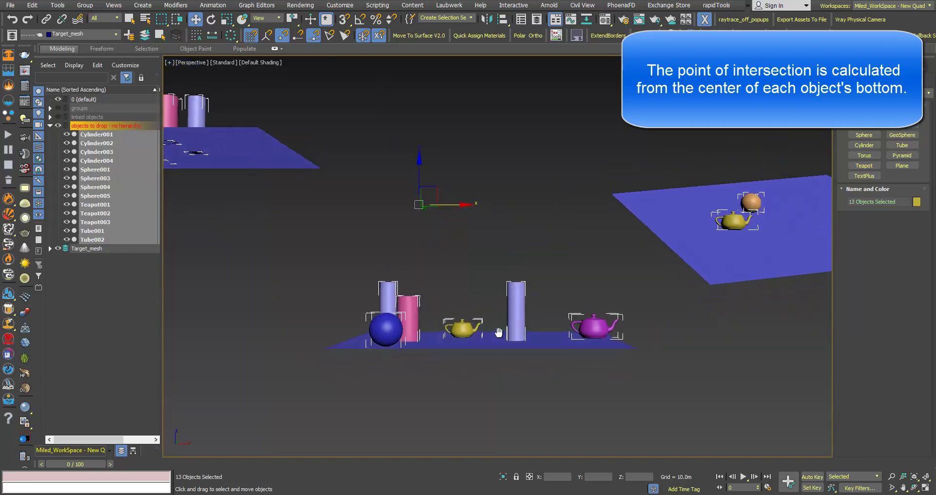
pyautogui.scroll(3, 505, 340)
pyautogui.moveTo(406, 317); pyautogui.dragTo(539, 403, button='middle')
pyautogui.scroll(-5, 538, 403)
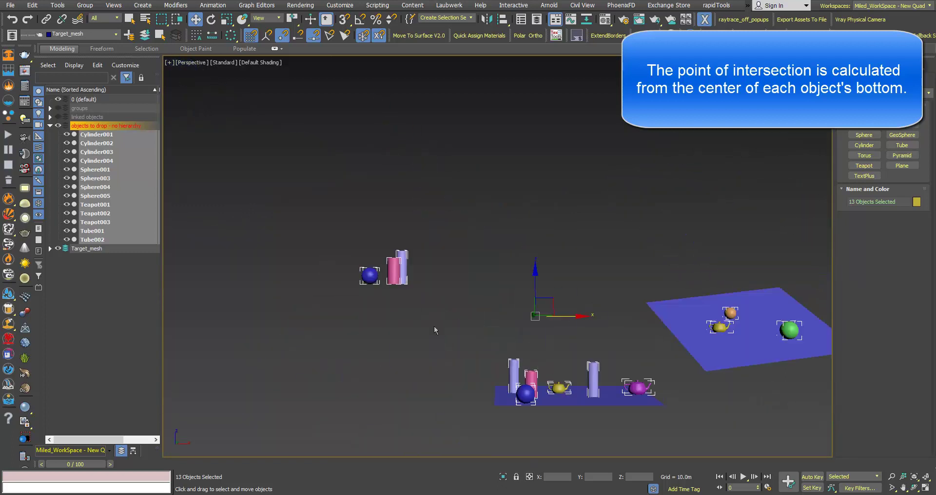
pyautogui.scroll(5, 345, 277)
pyautogui.keyDown('alt'); pyautogui.moveTo(346, 277); pyautogui.dragTo(311, 285, button='middle'); pyautogui.keyUp('alt')
pyautogui.scroll(-4, 311, 285)
pyautogui.moveTo(403, 317); pyautogui.dragTo(545, 334, button='middle')
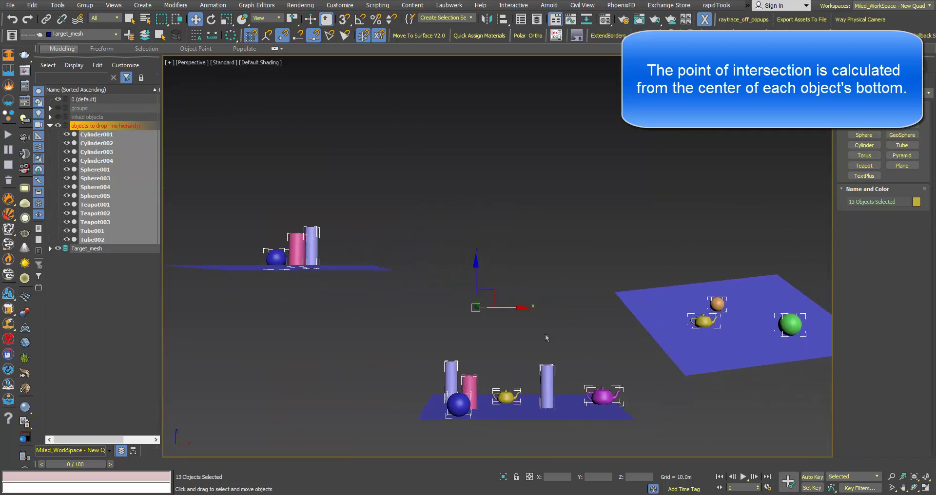
pyautogui.scroll(-6, 484, 327)
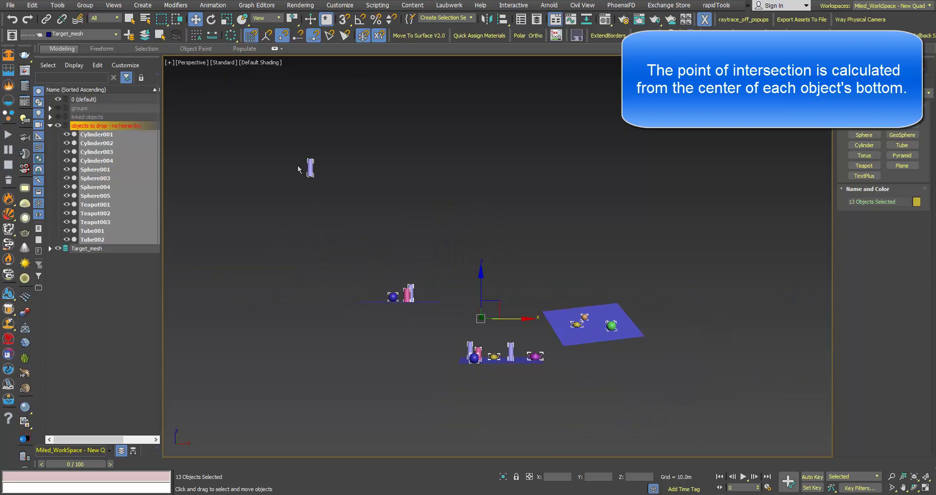
pyautogui.keyDown('alt'); pyautogui.moveTo(320, 209); pyautogui.dragTo(463, 260, button='middle'); pyautogui.keyUp('alt')
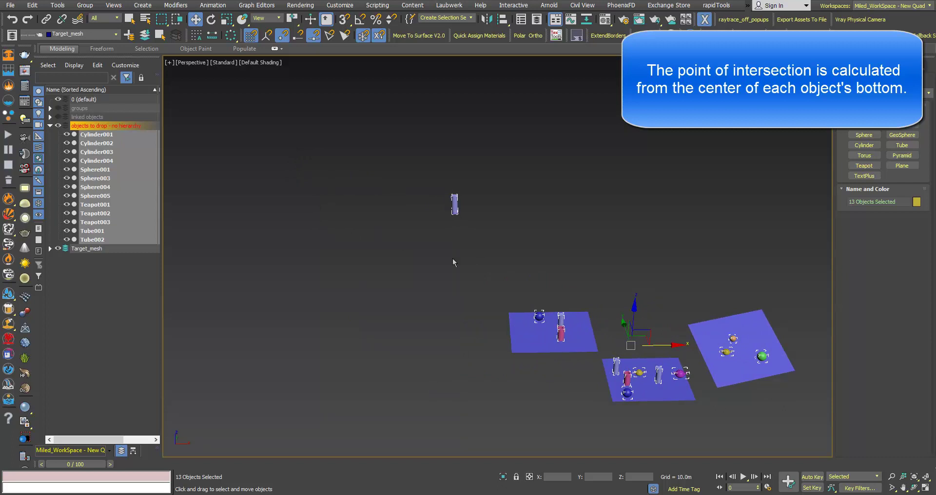
pyautogui.keyDown('alt'); pyautogui.moveTo(478, 356); pyautogui.dragTo(362, 291, button='middle'); pyautogui.keyUp('alt')
# Undo the drop of the 13 objects and step back through the previous view changes
pyautogui.hotkey('ctrl', 'z')
pyautogui.hotkey('shift', 'z')
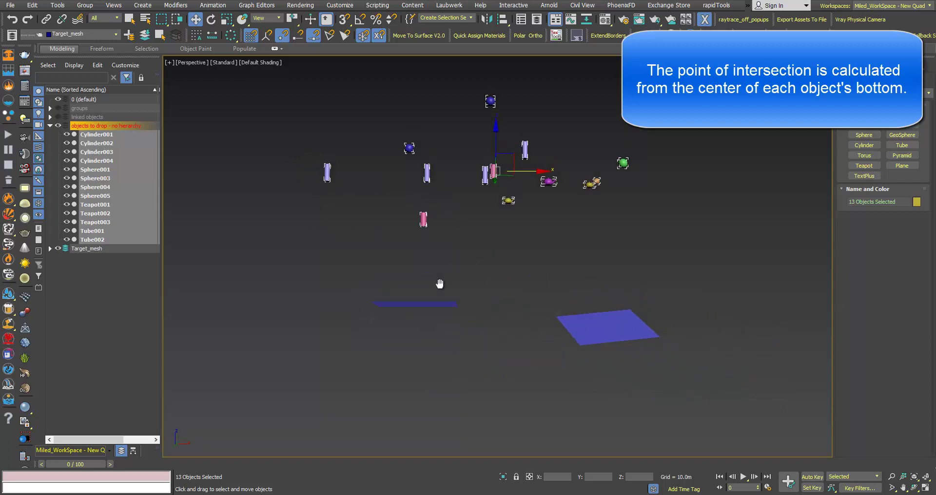
pyautogui.hotkey('shift', 'z')
pyautogui.hotkey('shift', 'z')
pyautogui.hotkey('shift', 'z')
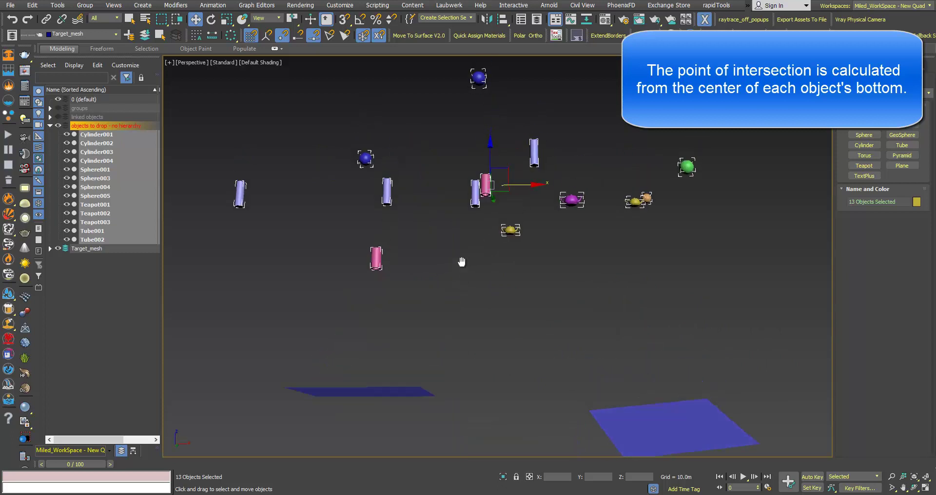
# Examine the underside of the floating yellow teapot, where the intersection point is calculated, and return to the whole scene
pyautogui.scroll(2, 516, 253)
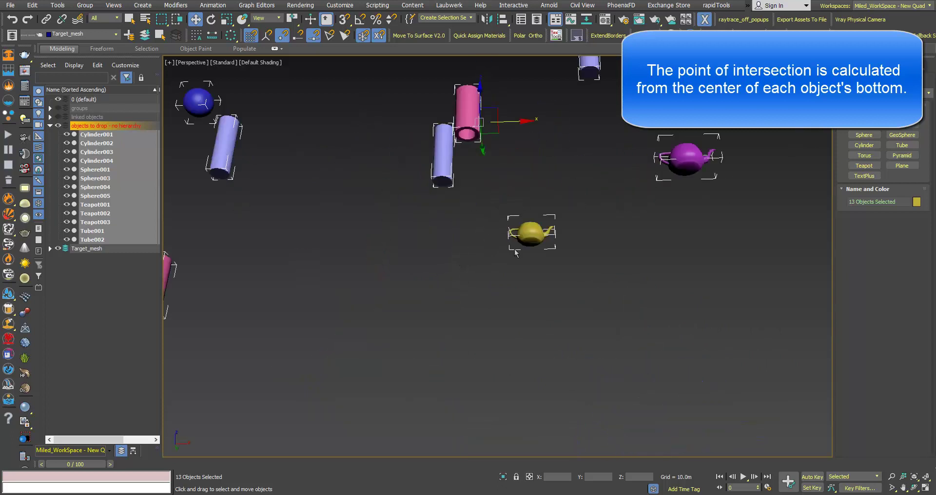
pyautogui.scroll(2, 543, 257)
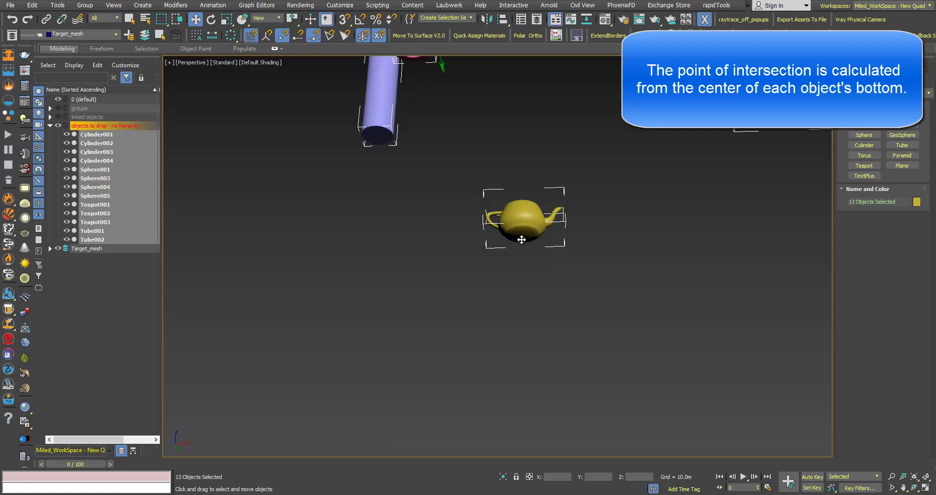
pyautogui.scroll(-8, 521, 236)
pyautogui.scroll(-3, 493, 272)
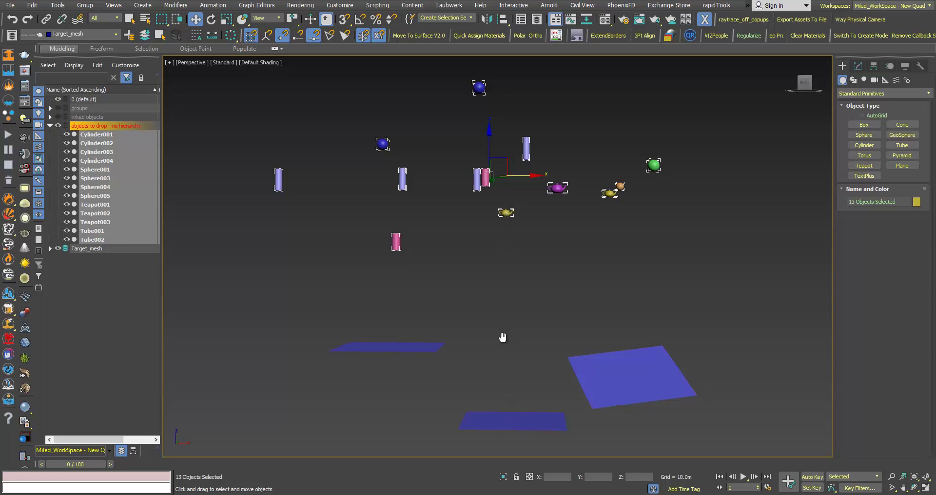
pyautogui.moveTo(503, 337); pyautogui.dragTo(506, 345, button='middle')
pyautogui.scroll(-3, 501, 315)
pyautogui.moveTo(502, 316); pyautogui.dragTo(508, 320, button='middle')
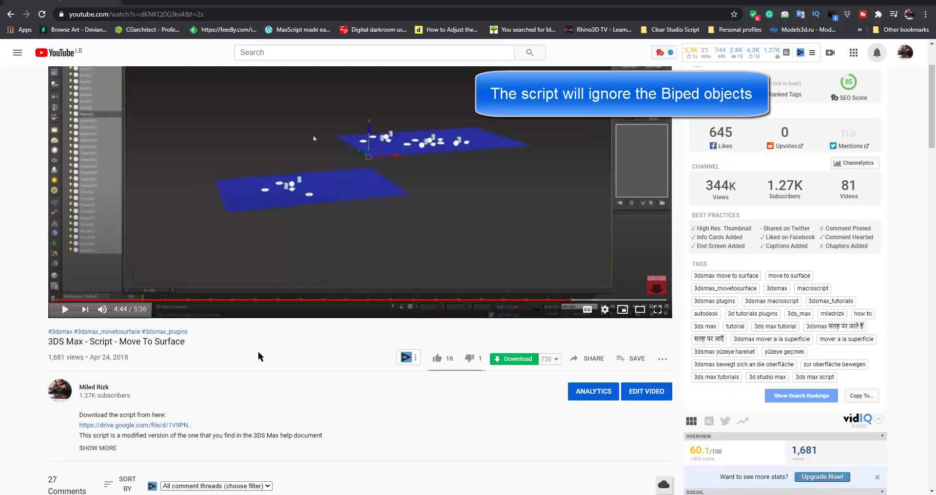
# On the YouTube page of the Move To Surface script video, read the first comment about groups and expand its replies
pyautogui.scroll(-2, 265, 340)
pyautogui.scroll(-3, 312, 278)
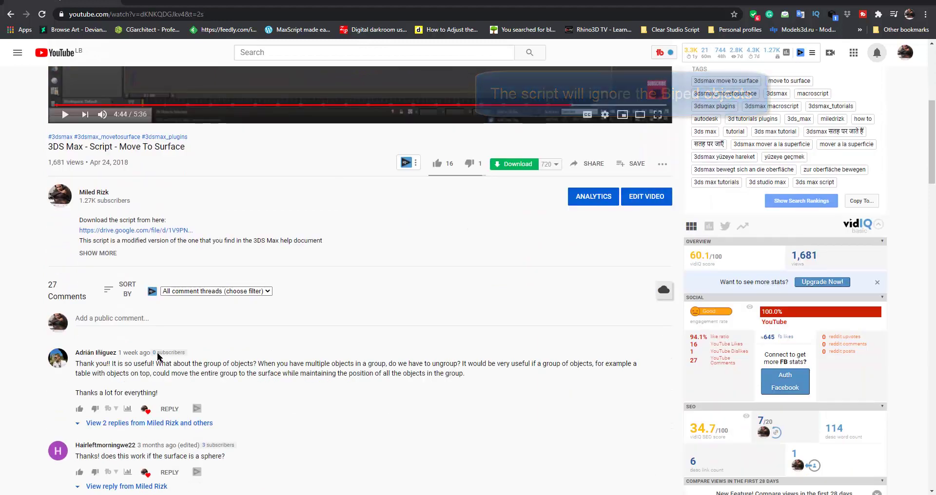
pyautogui.click(105, 423)
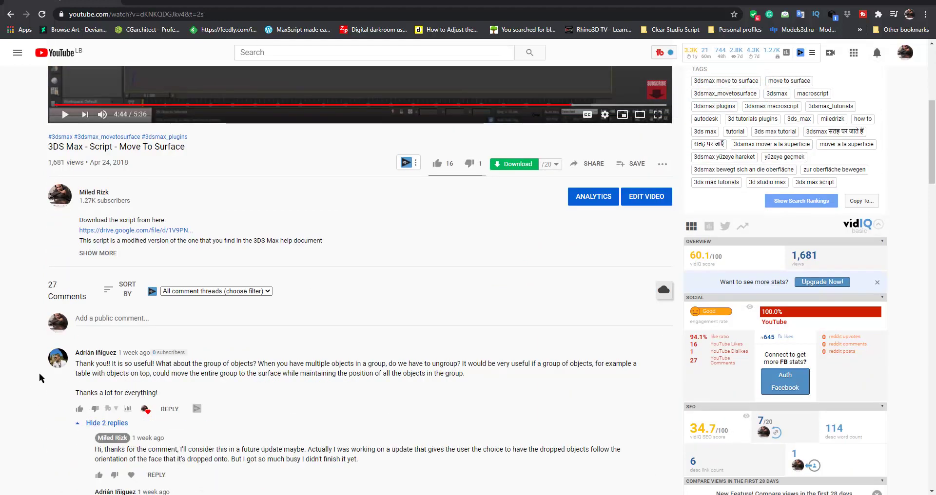
pyautogui.scroll(-1, 110, 376)
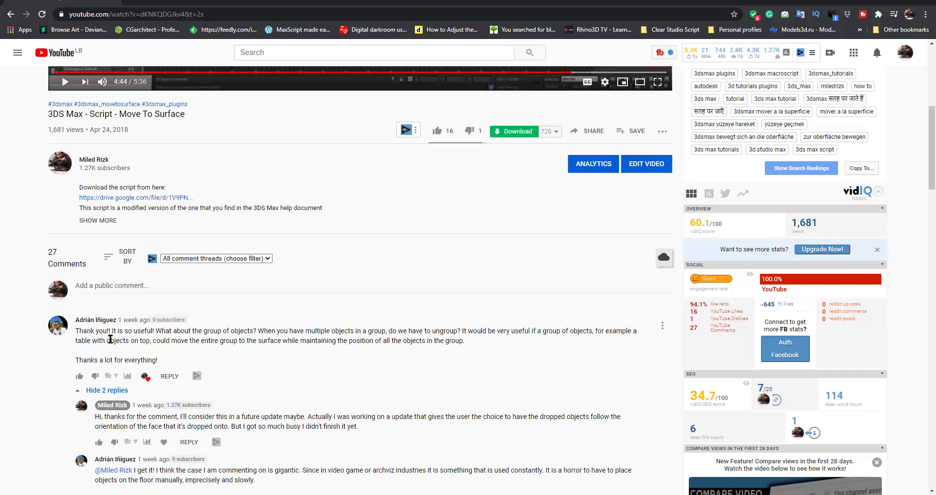
pyautogui.scroll(4, 111, 337)
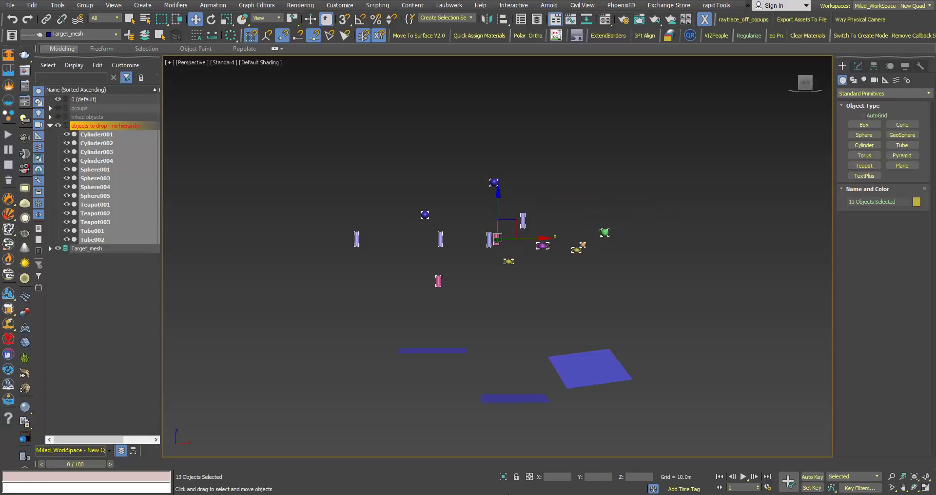
# Back in 3ds Max, clear the object selection and unhide the groups layer
pyautogui.moveTo(469, 349); pyautogui.dragTo(460, 348, button='middle')
pyautogui.click(329, 280)
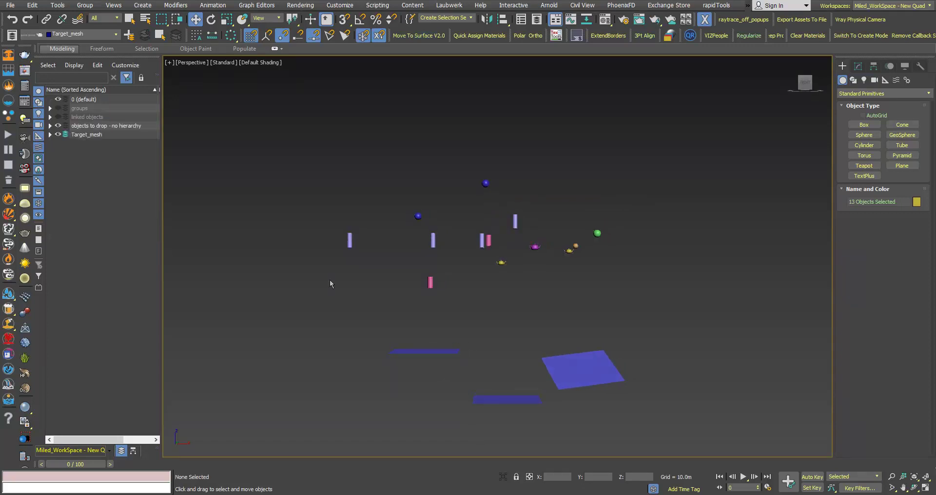
pyautogui.click(58, 108)
pyautogui.scroll(5, 524, 271)
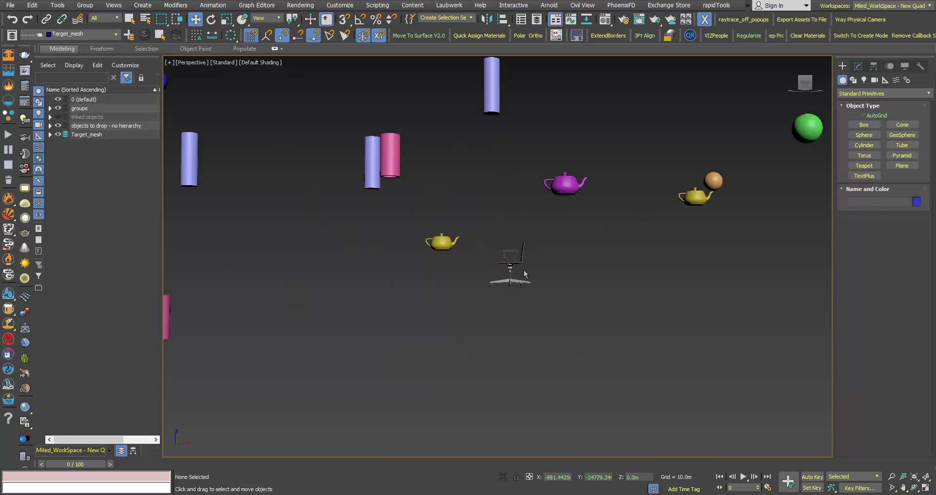
# Select the office chair group and inspect its parts and its position above the target planes
pyautogui.click(508, 261)
pyautogui.scroll(5, 507, 267)
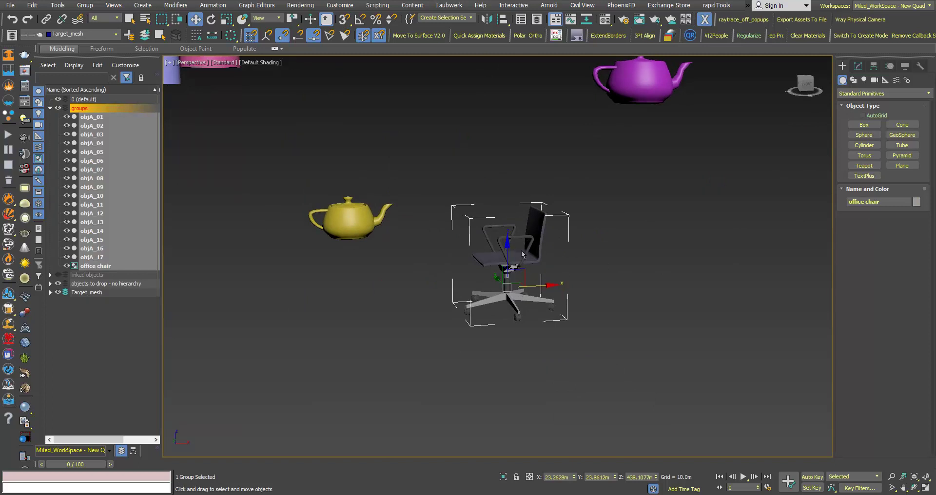
pyautogui.scroll(3, 522, 254)
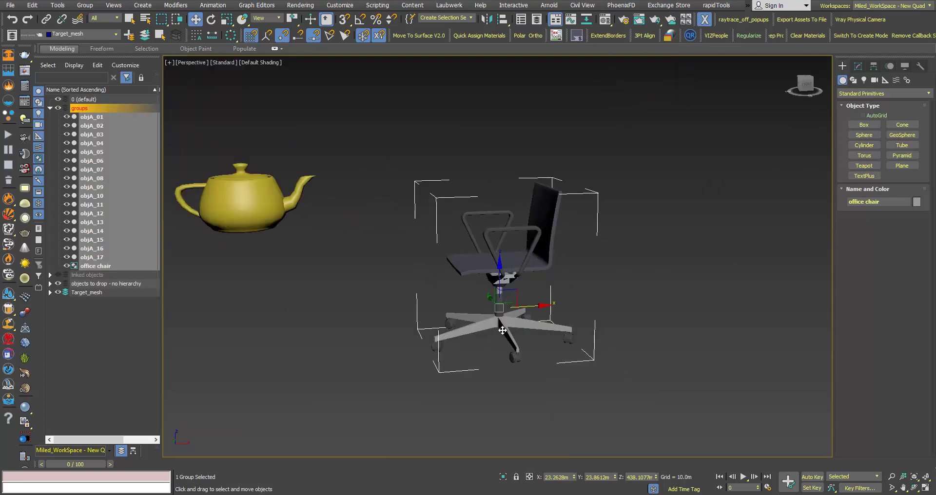
pyautogui.scroll(-6, 475, 294)
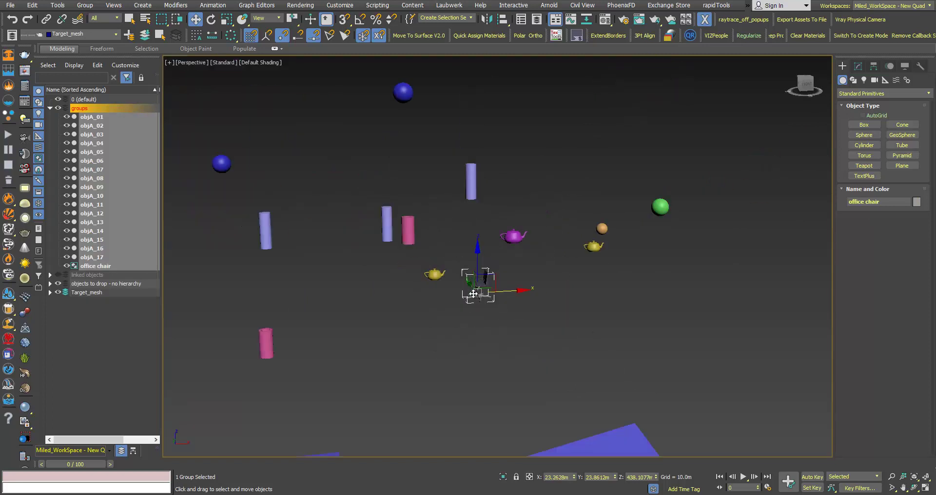
pyautogui.moveTo(454, 361); pyautogui.dragTo(463, 291, button='middle')
pyautogui.scroll(-2, 461, 289)
pyautogui.moveTo(447, 330); pyautogui.dragTo(440, 301, button='middle')
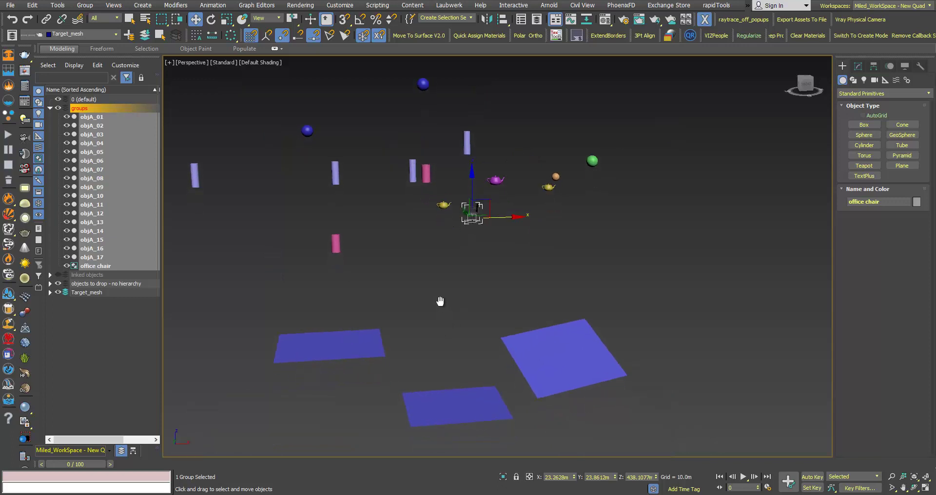
pyautogui.scroll(2, 471, 217)
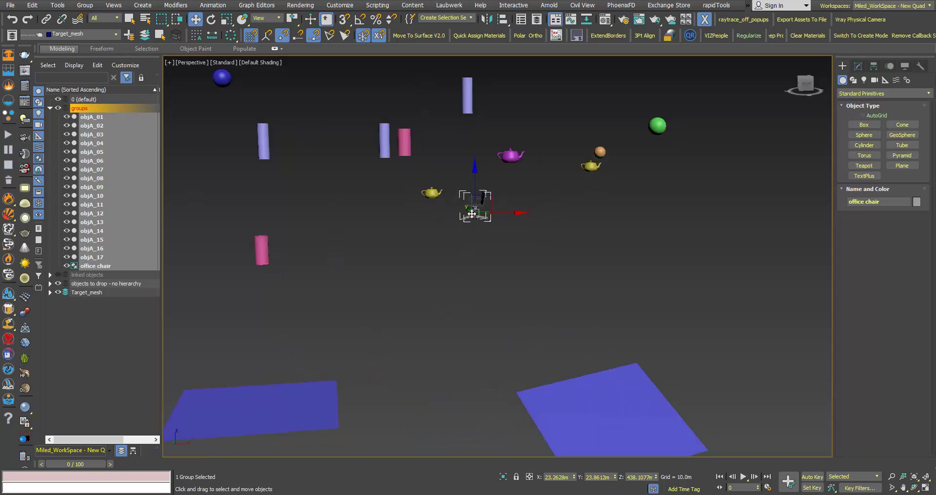
pyautogui.scroll(-2, 472, 214)
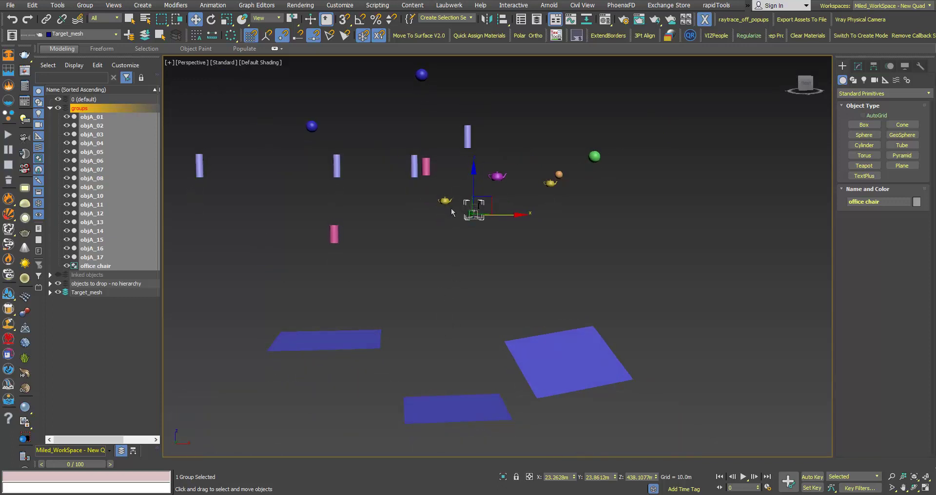
# Drop the office chair group onto the target plane directly below it with Move To Surface V2.0
pyautogui.click(417, 35)
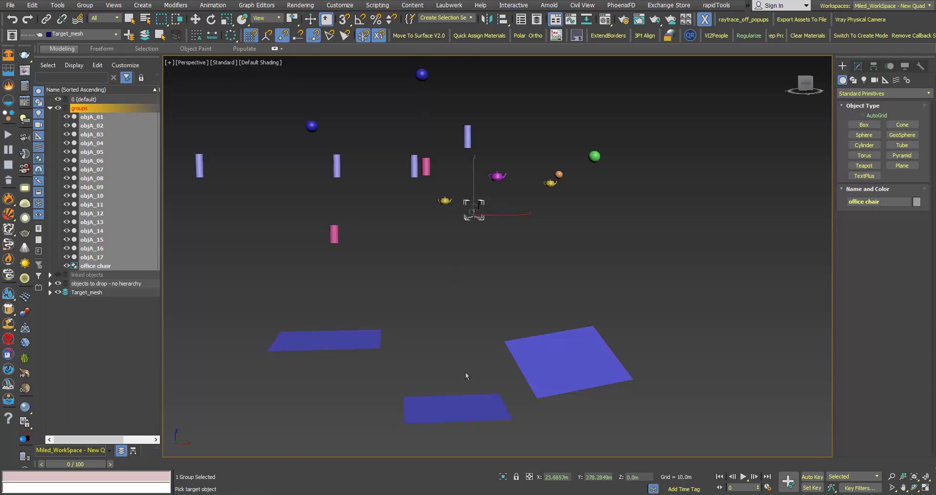
pyautogui.click(468, 405)
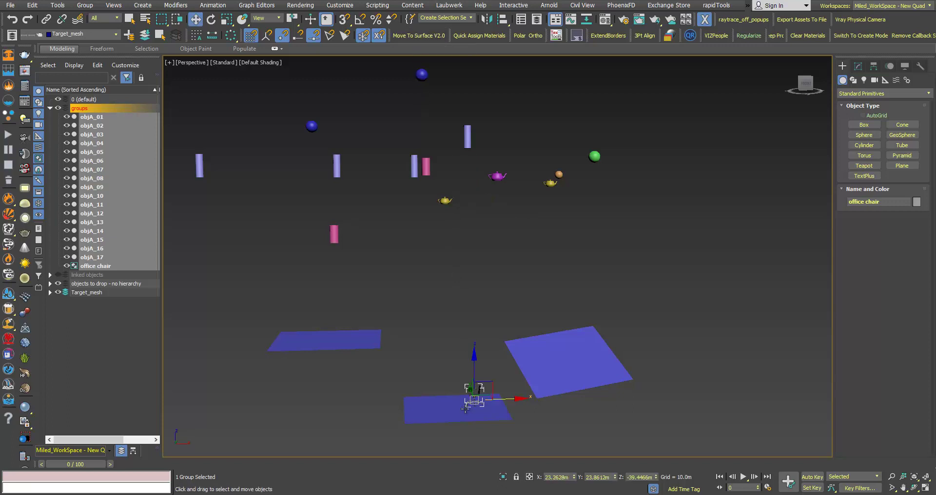
# Inspect how the office chair's wheels meet the target plane from close up and from afar, and undo its drop
pyautogui.keyDown('alt'); pyautogui.moveTo(469, 405); pyautogui.dragTo(455, 345, button='middle'); pyautogui.keyUp('alt')
pyautogui.scroll(5, 462, 370)
pyautogui.scroll(3, 457, 311)
pyautogui.scroll(2, 448, 345)
pyautogui.scroll(-6, 449, 338)
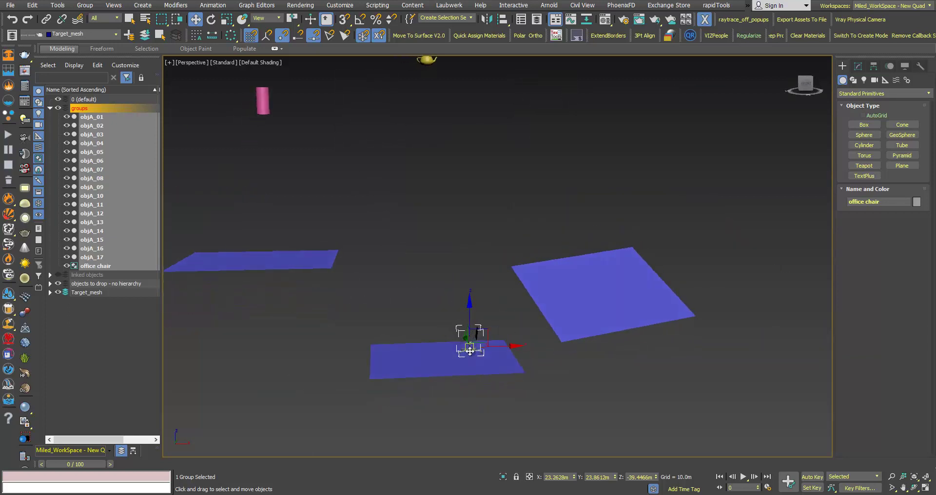
pyautogui.scroll(4, 458, 338)
pyautogui.scroll(2, 463, 328)
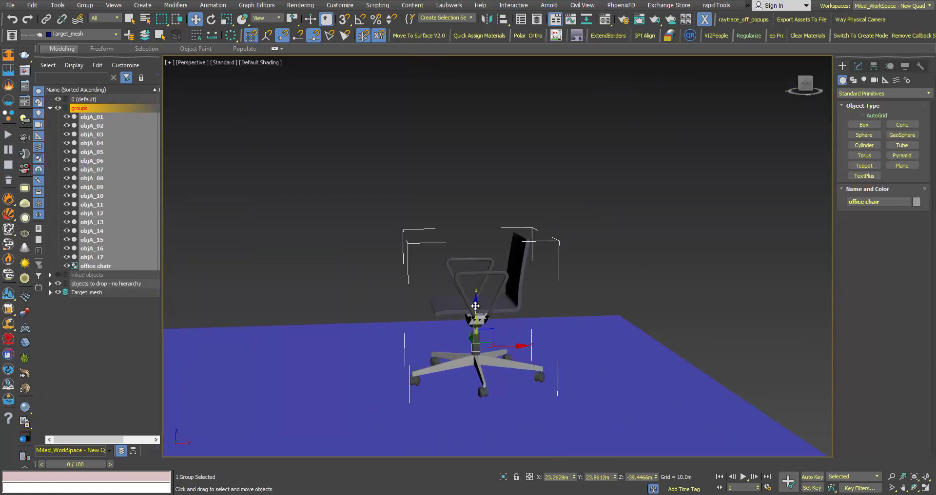
pyautogui.scroll(-2, 466, 279)
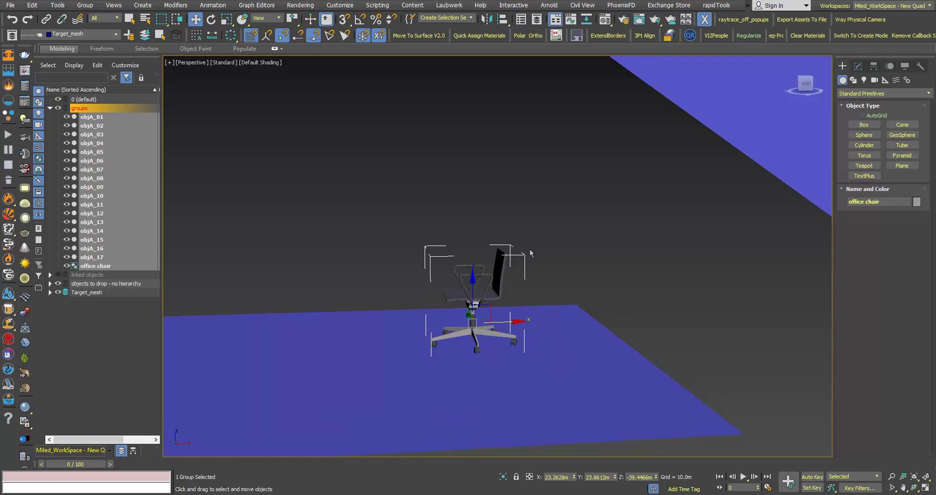
pyautogui.keyDown('alt'); pyautogui.moveTo(459, 295); pyautogui.dragTo(455, 287, button='middle'); pyautogui.keyUp('alt')
pyautogui.scroll(-3, 463, 244)
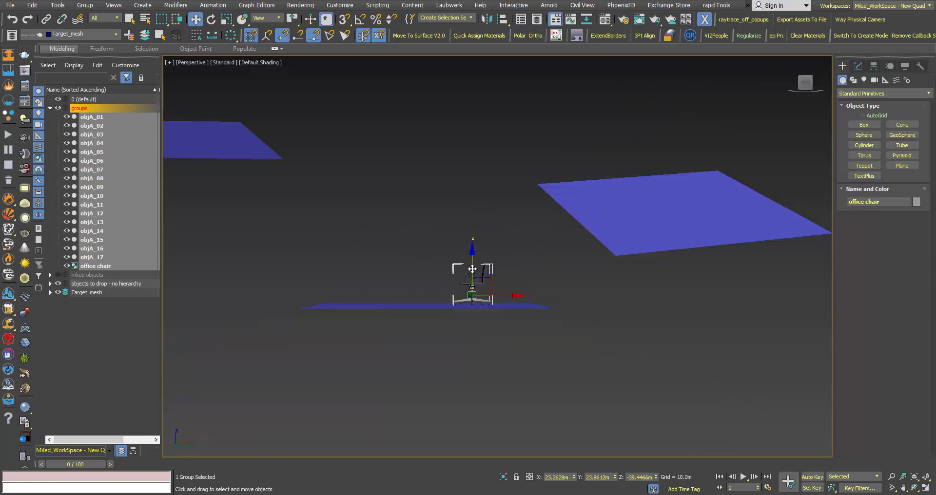
pyautogui.scroll(-3, 438, 329)
pyautogui.keyDown('alt'); pyautogui.moveTo(438, 329); pyautogui.dragTo(460, 346, button='middle'); pyautogui.keyUp('alt')
pyautogui.keyDown('alt'); pyautogui.moveTo(461, 347); pyautogui.dragTo(468, 352, button='middle'); pyautogui.keyUp('alt')
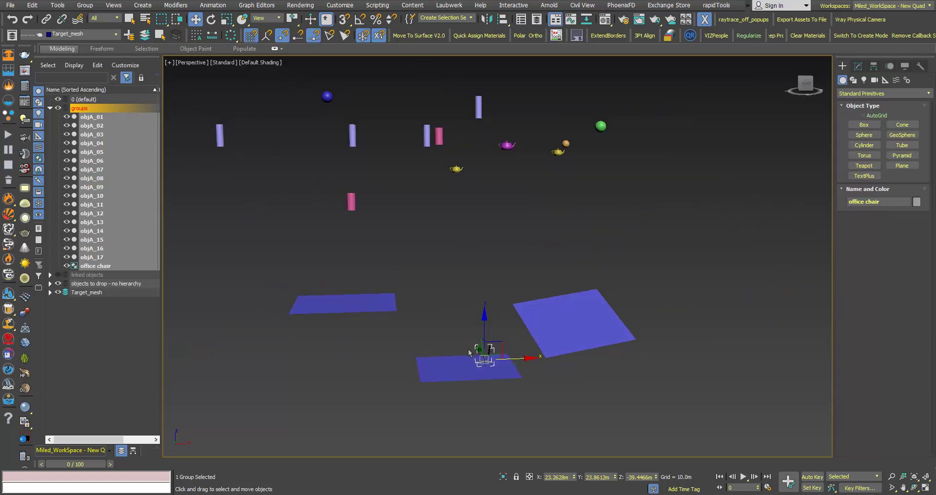
pyautogui.hotkey('ctrl', 'z')
# Clear the selection and unhide the linked objects layer, framing its red boxes, sphere and pyramid
pyautogui.click(437, 279)
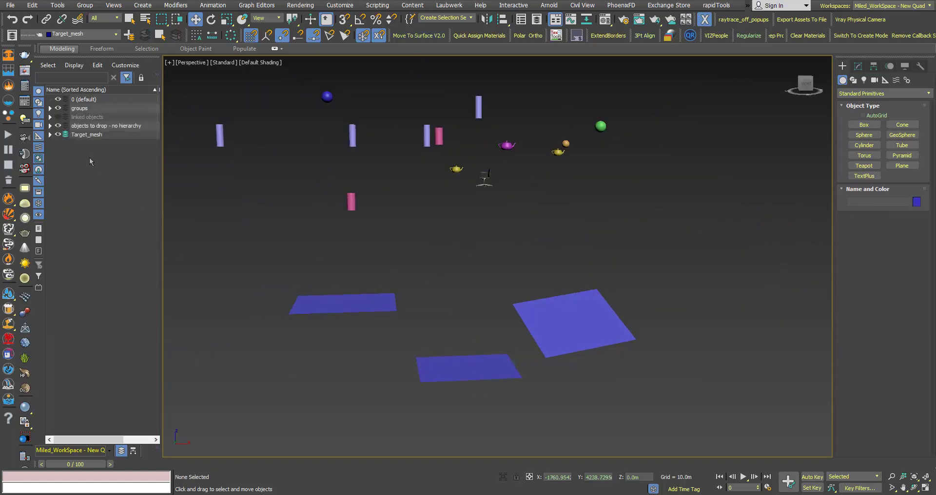
pyautogui.click(59, 117)
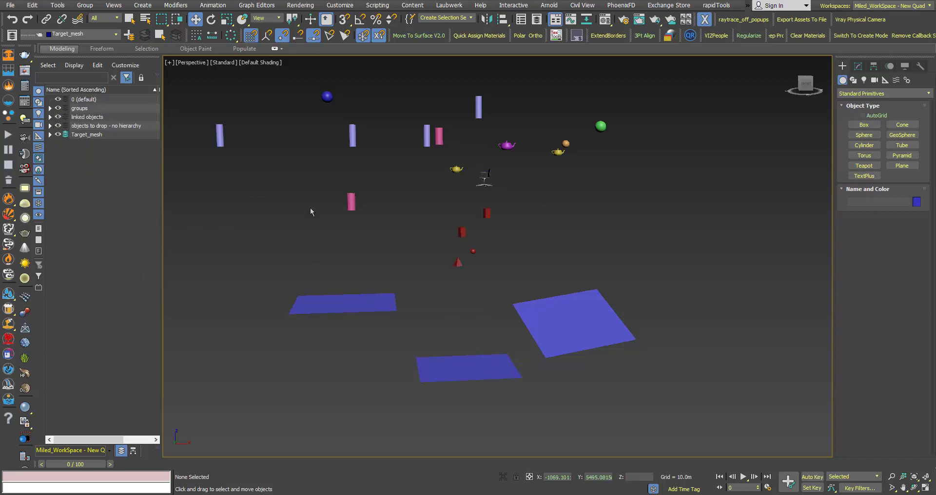
pyautogui.scroll(3, 484, 241)
pyautogui.scroll(3, 483, 239)
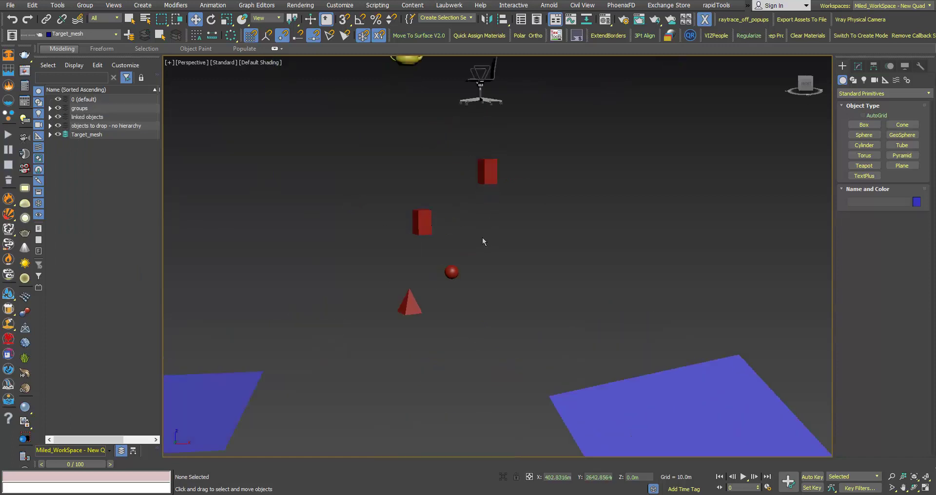
pyautogui.moveTo(483, 241); pyautogui.dragTo(484, 292, button='middle')
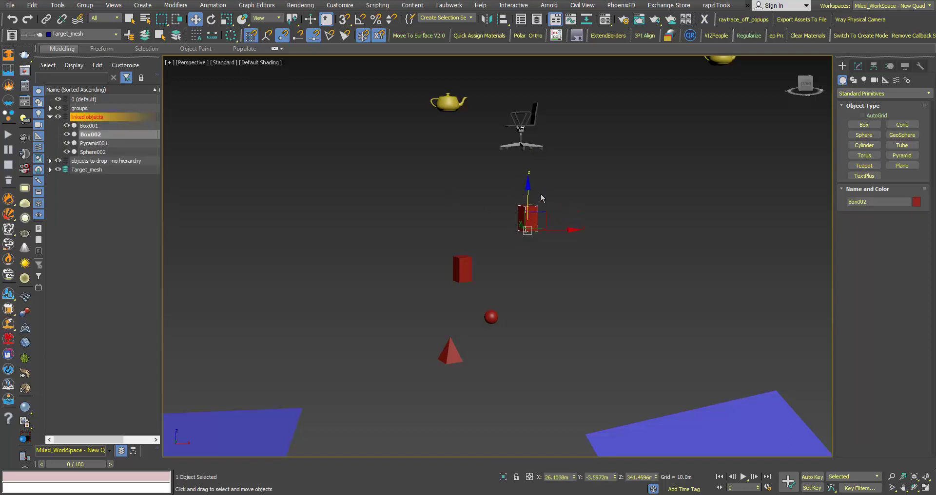
# Test the link hierarchy by moving the upper red box sideways and the red sphere upward, undoing each move
pyautogui.moveTo(525, 216); pyautogui.dragTo(459, 215)
pyautogui.hotkey('ctrl', 'z')
pyautogui.hotkey('ctrl', 'z')
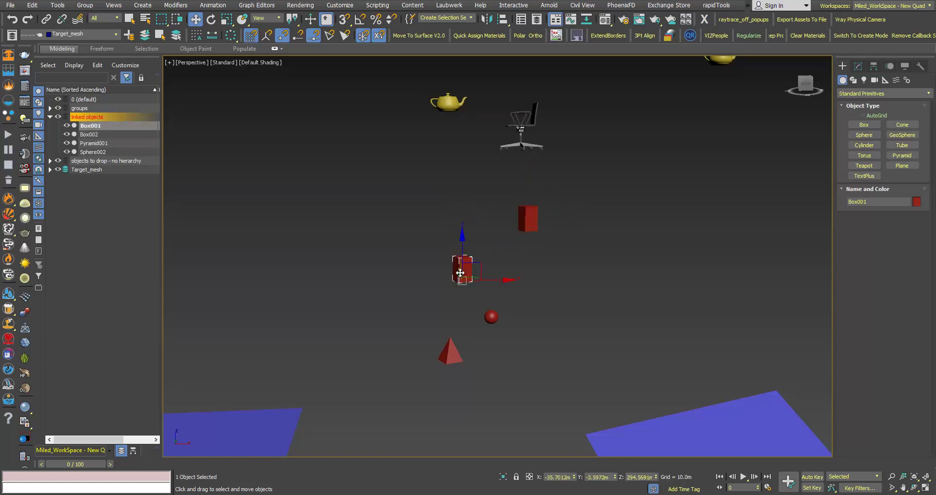
pyautogui.click(491, 311)
pyautogui.moveTo(491, 308); pyautogui.dragTo(491, 252)
pyautogui.hotkey('ctrl', 'z')
# Select all four red linked objects together: the two boxes, the sphere and the pyramid
pyautogui.click(456, 354)
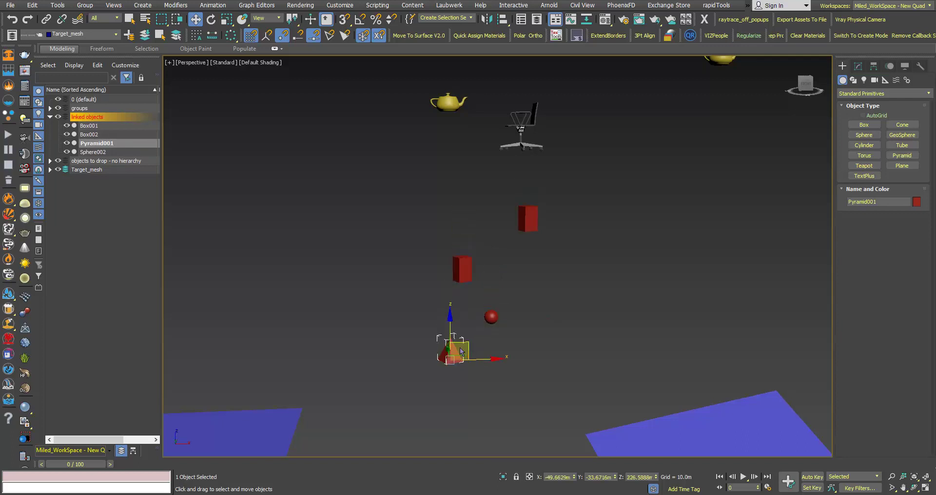
pyautogui.scroll(-5, 479, 279)
pyautogui.keyDown('alt'); pyautogui.moveTo(465, 345); pyautogui.dragTo(459, 316, button='middle'); pyautogui.keyUp('alt')
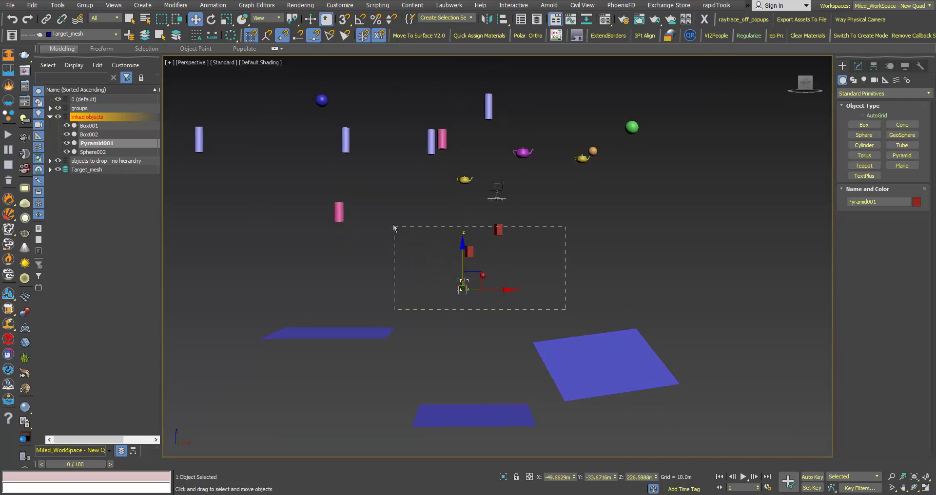
pyautogui.moveTo(394, 227); pyautogui.dragTo(391, 225)
pyautogui.keyDown('alt'); pyautogui.moveTo(433, 259); pyautogui.dragTo(442, 270, button='middle'); pyautogui.keyUp('alt')
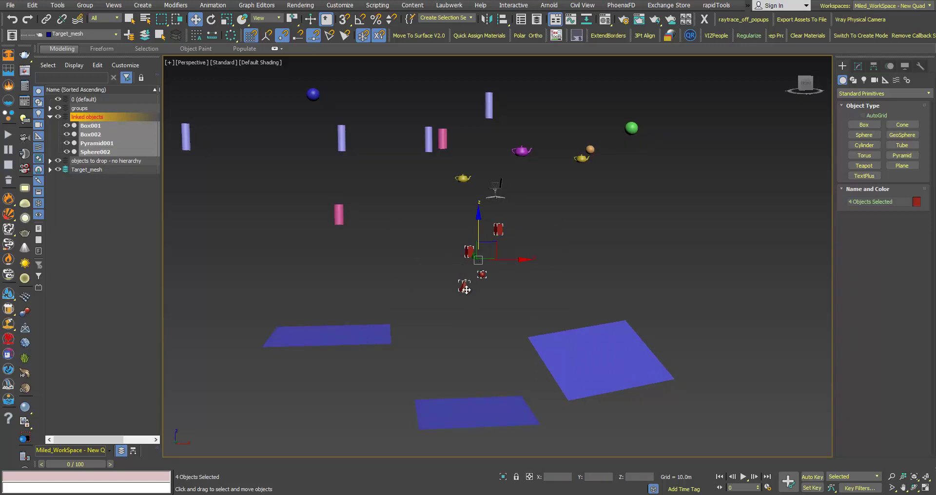
# Drop the four selected linked objects onto the target plane below them with Move To Surface V2.0
pyautogui.scroll(3, 485, 274)
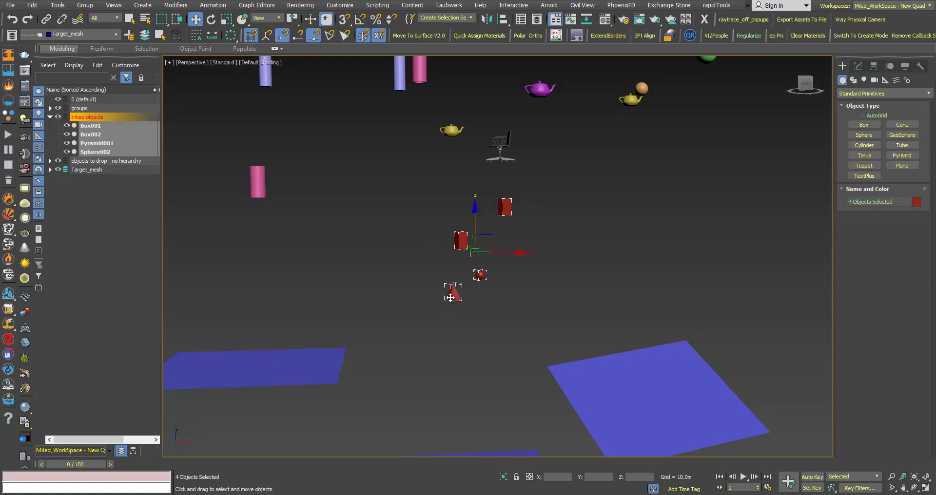
pyautogui.scroll(-2, 472, 269)
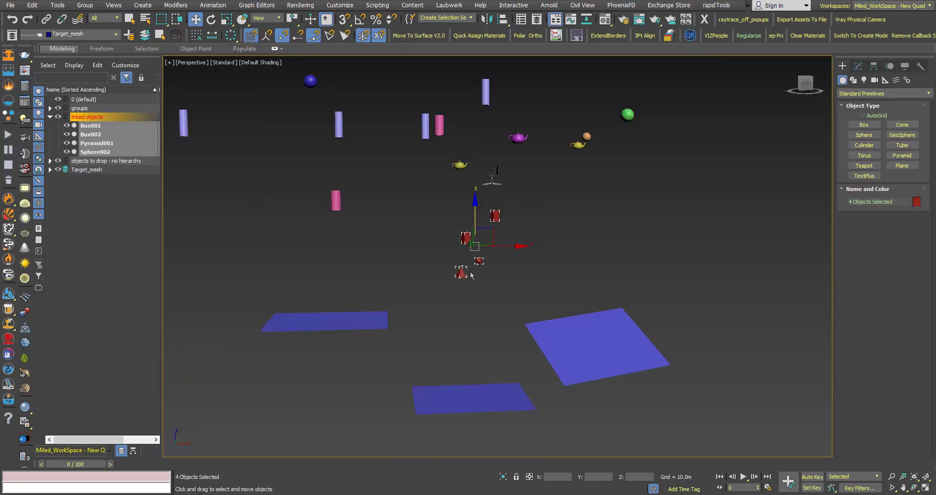
pyautogui.scroll(1, 470, 271)
pyautogui.scroll(-1, 469, 266)
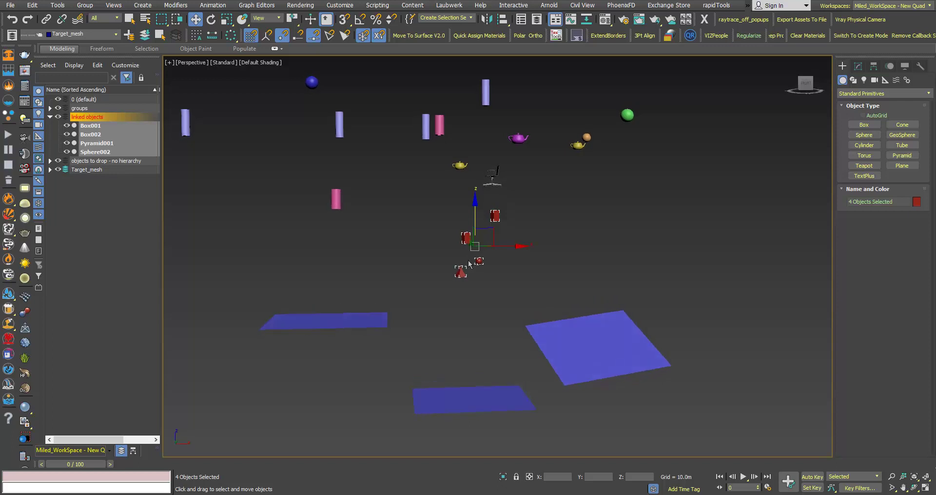
pyautogui.click(414, 39)
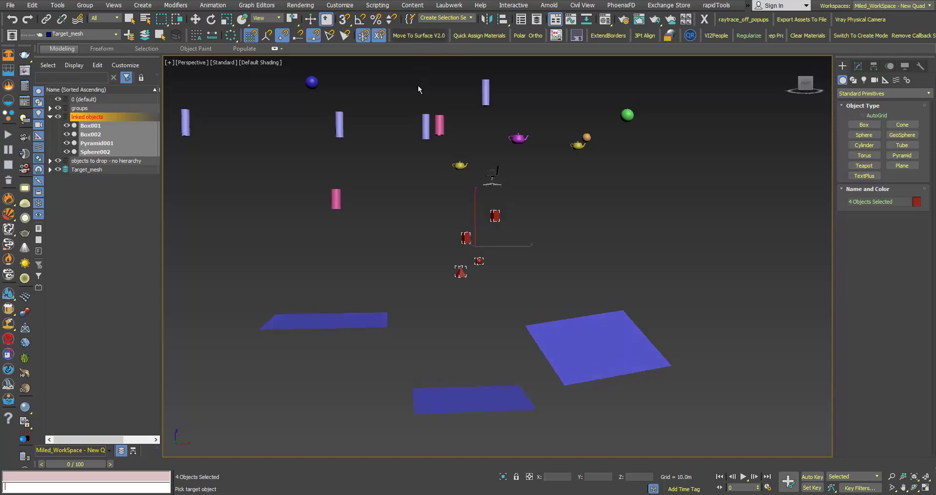
pyautogui.click(468, 400)
# Inspect the dropped linked objects' spacing and the pyramid's contact with the target plane, and undo their drop
pyautogui.scroll(2, 465, 418)
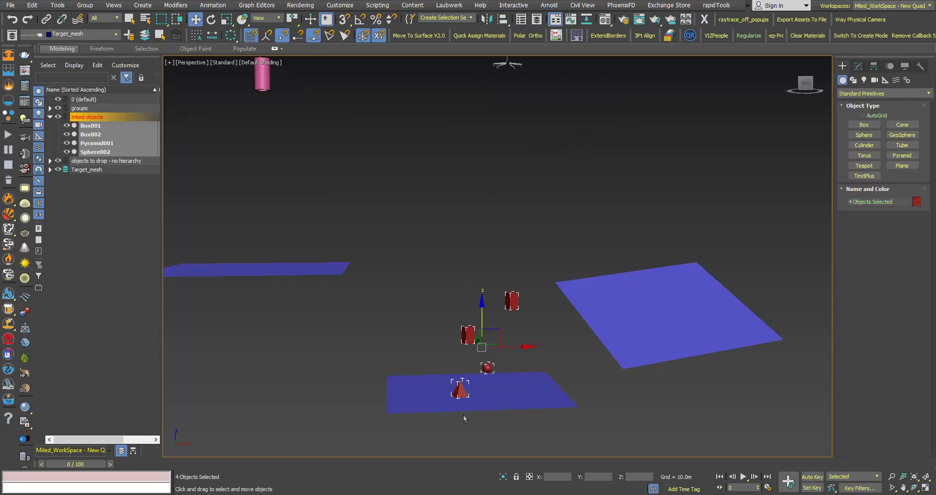
pyautogui.keyDown('alt'); pyautogui.moveTo(461, 419); pyautogui.dragTo(461, 361, button='middle'); pyautogui.keyUp('alt')
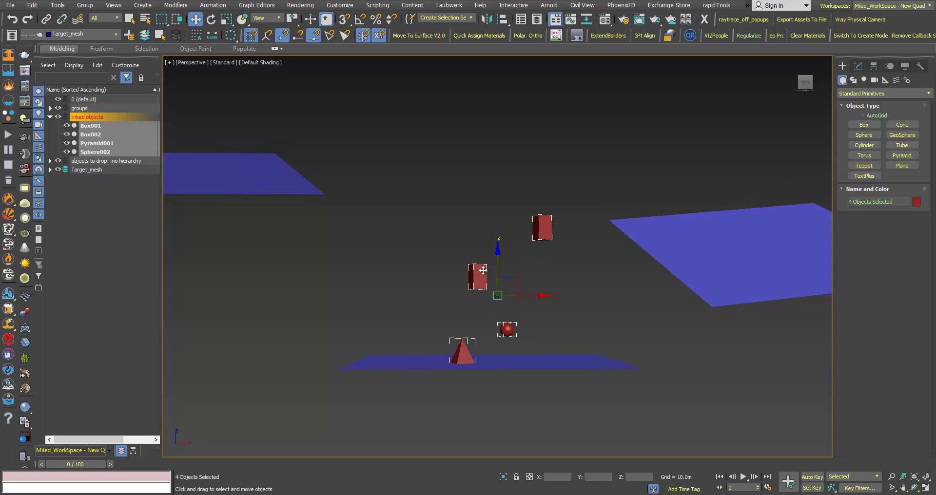
pyautogui.moveTo(478, 317); pyautogui.dragTo(494, 343, button='middle')
pyautogui.scroll(-4, 497, 276)
pyautogui.hotkey('ctrl', 'z')
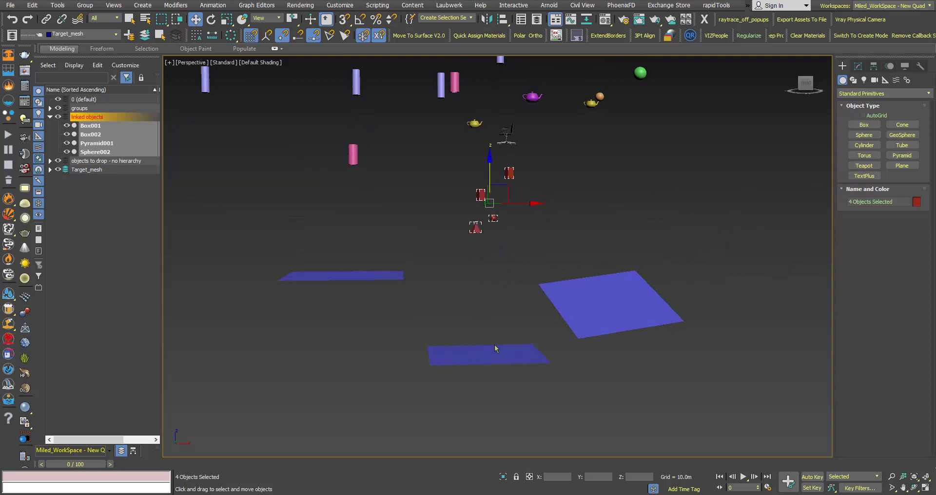
pyautogui.moveTo(477, 305); pyautogui.dragTo(474, 352, button='middle')
pyautogui.scroll(-3, 471, 297)
pyautogui.scroll(3, 464, 268)
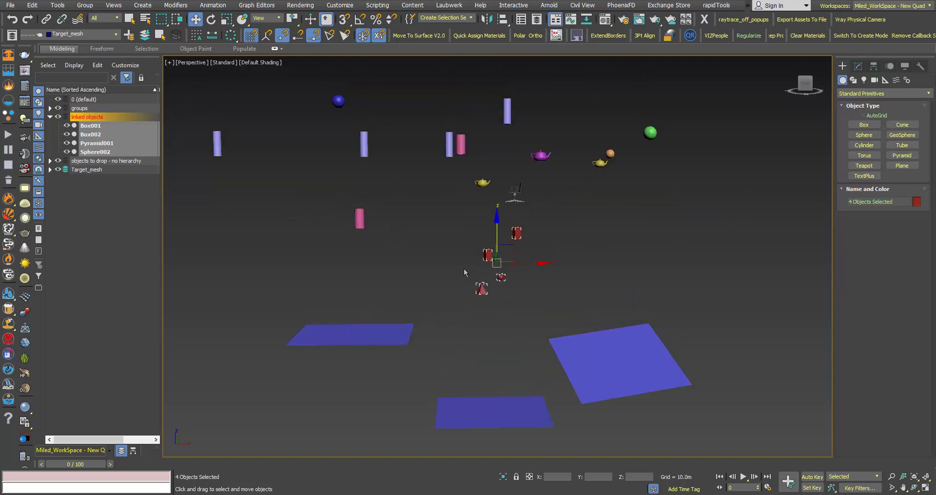
pyautogui.moveTo(464, 268); pyautogui.dragTo(481, 302, button='middle')
pyautogui.scroll(-3, 462, 274)
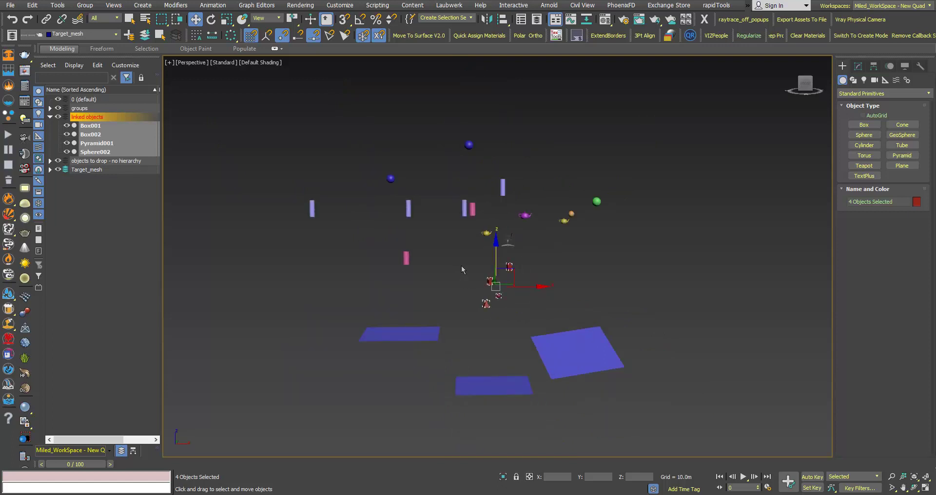
pyautogui.moveTo(461, 266)
pyautogui.mouseDown(button='middle')
pyautogui.moveTo(462, 255)
pyautogui.moveTo(470, 266)
pyautogui.mouseUp(button='middle')
pyautogui.scroll(3, 477, 274)
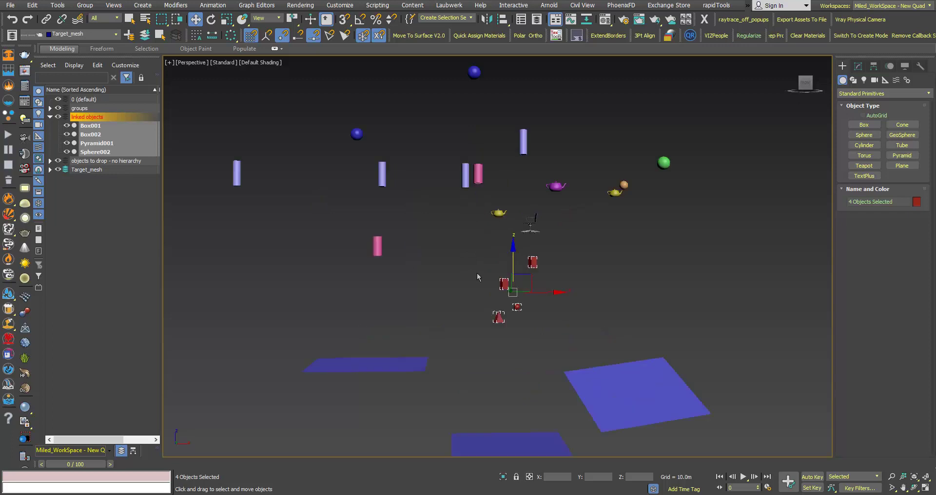
pyautogui.scroll(-3, 478, 274)
pyautogui.scroll(3, 478, 275)
pyautogui.moveTo(477, 273); pyautogui.dragTo(476, 263, button='middle')
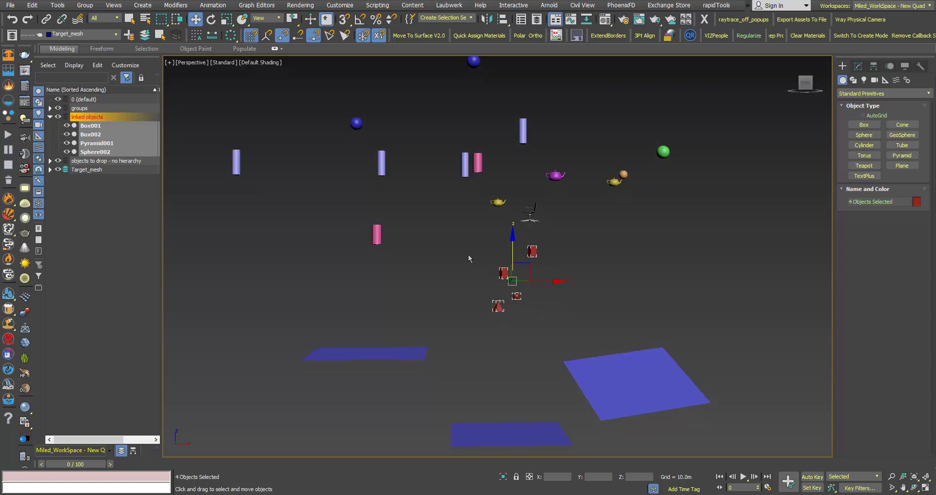
pyautogui.scroll(-3, 461, 263)
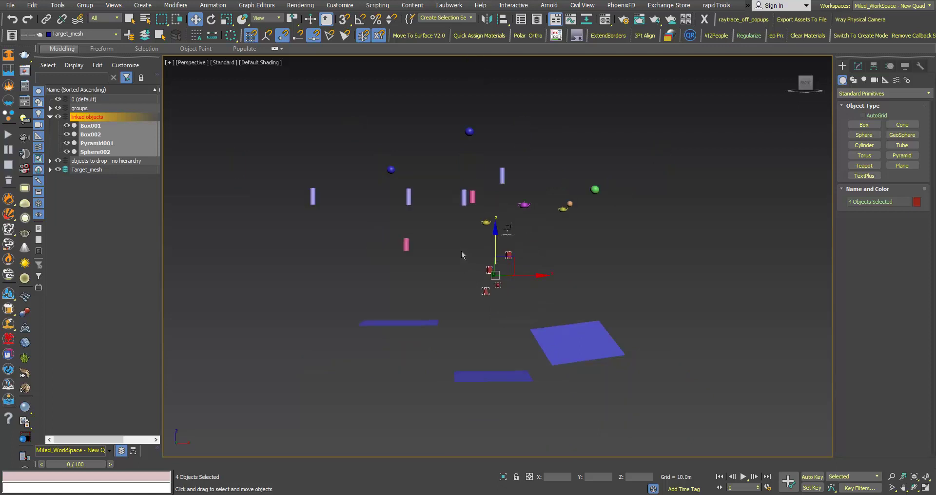
pyautogui.moveTo(457, 247); pyautogui.dragTo(460, 262, button='middle')
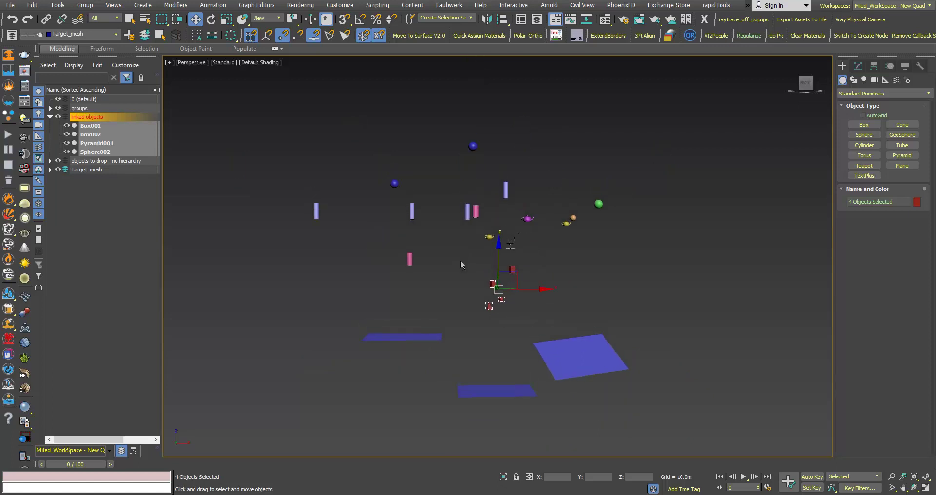